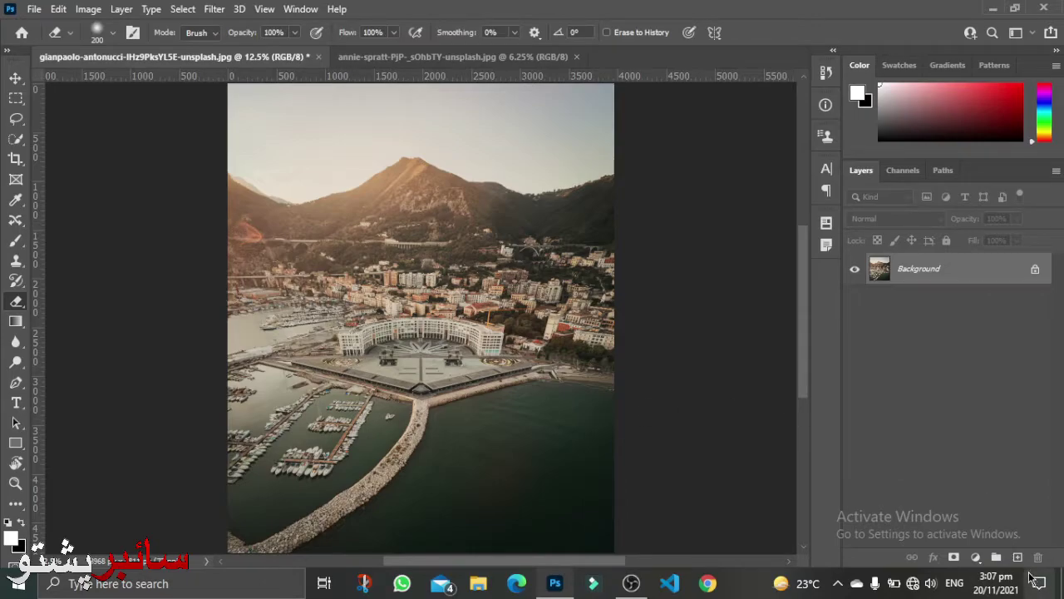
- Unlock the Background layer, add a black-filled layer beneath the photo, and make the photo layer active
left_click(1019, 557)
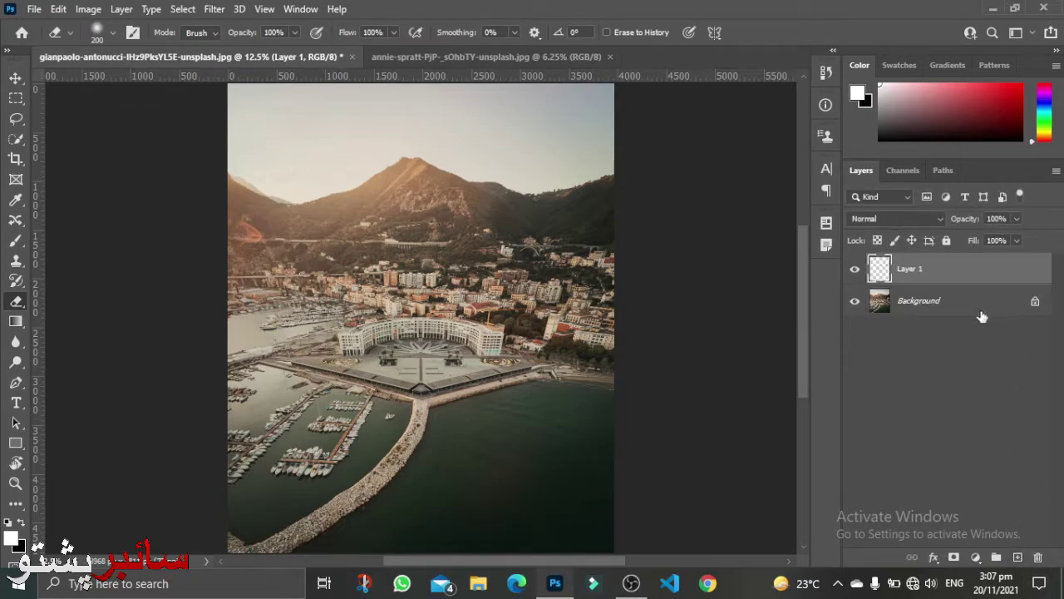
left_click(1035, 304)
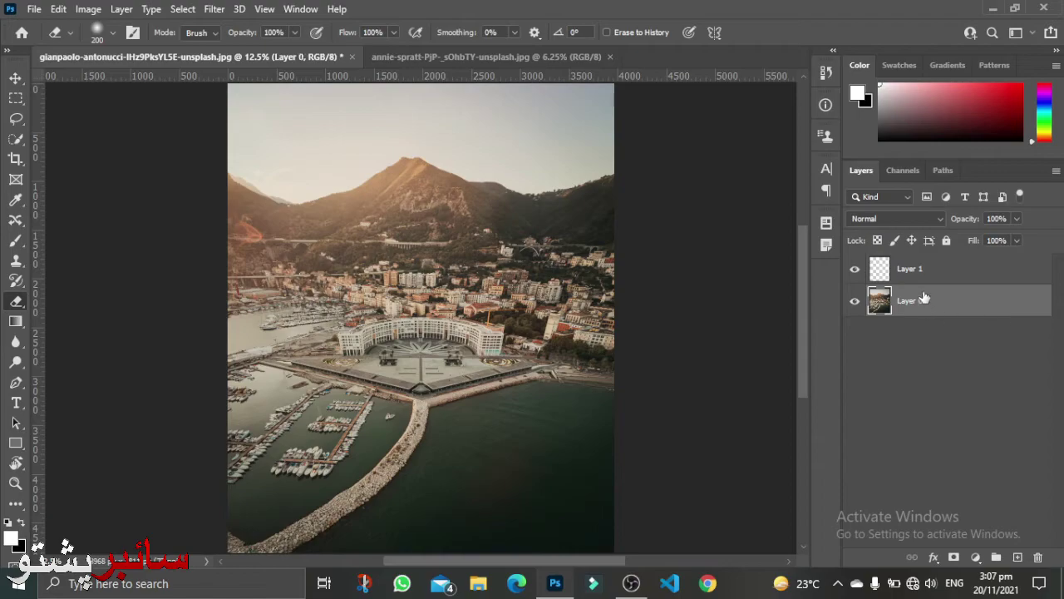
left_click(948, 274)
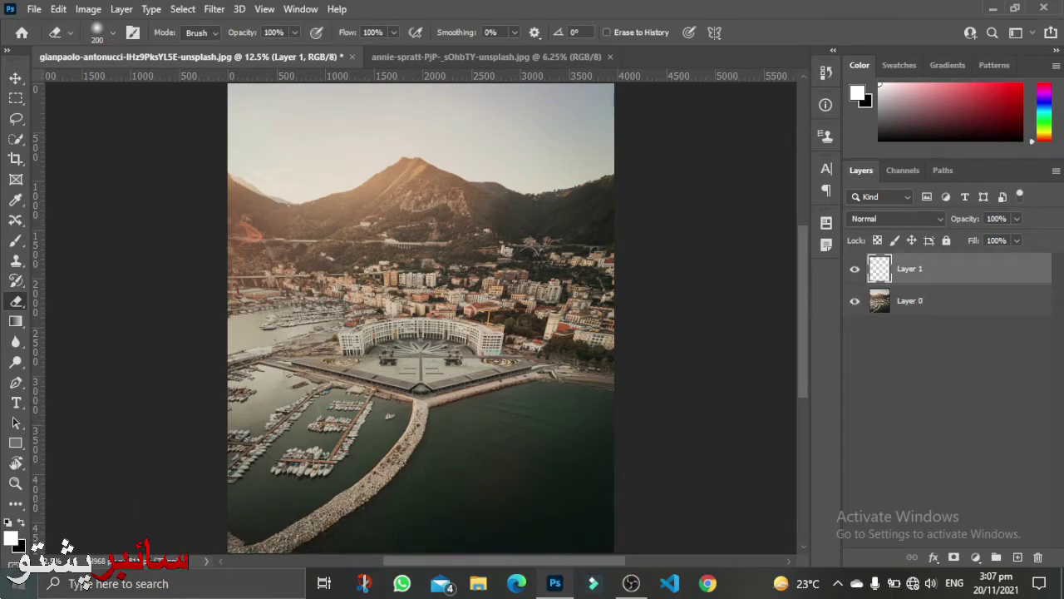
left_click(23, 523)
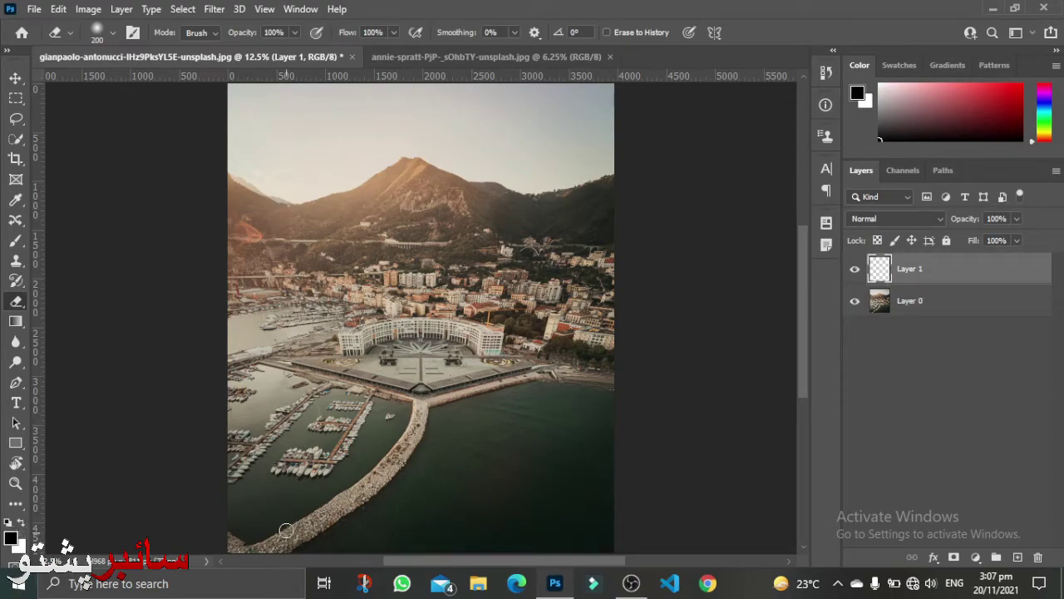
key("alt+BackSpace")
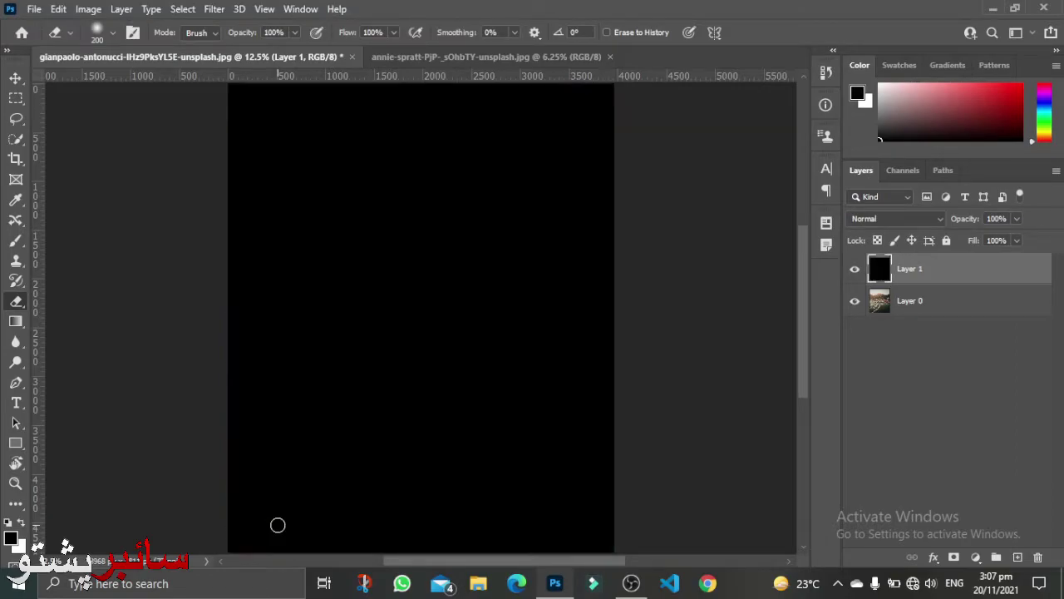
left_click_drag(993, 278, 993, 345)
left_click(952, 279)
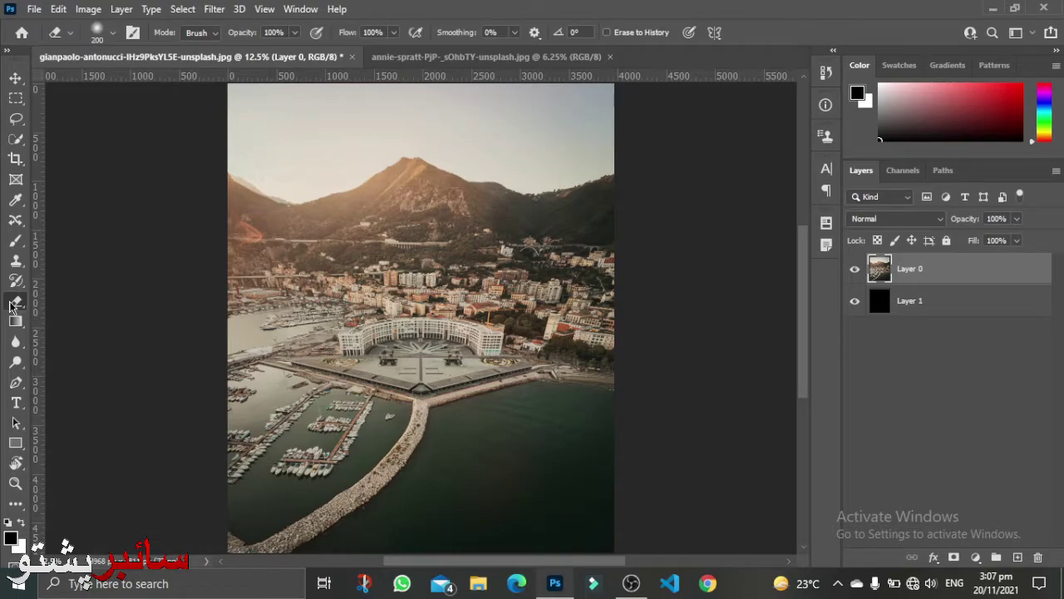
- Erase a strip of sky along the photo's upper edge with a 200 px Soft Round eraser at 0% hardness
right_click(385, 231)
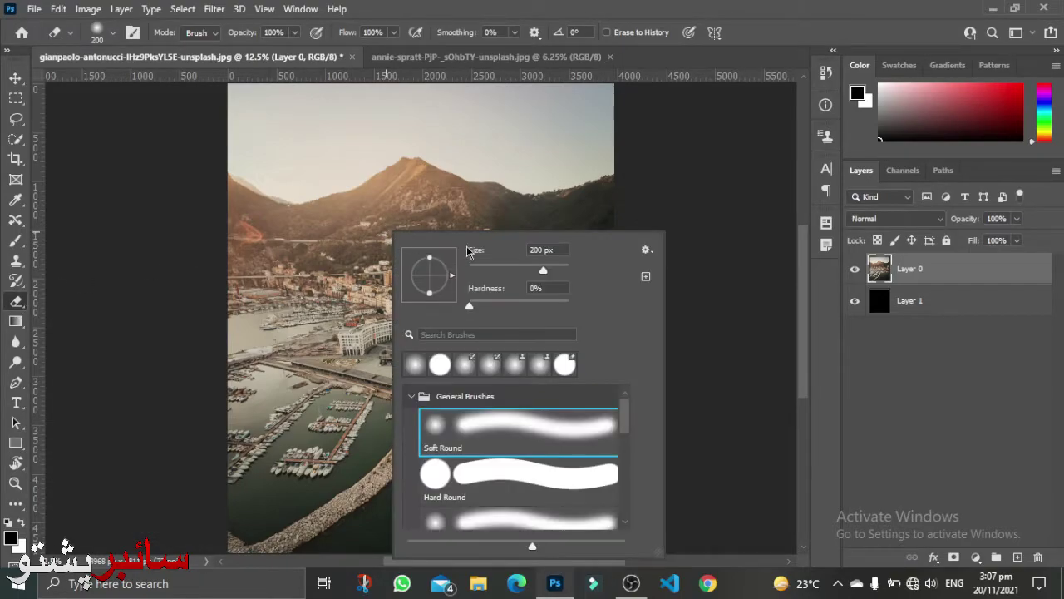
scroll(556, 467, "down", 4)
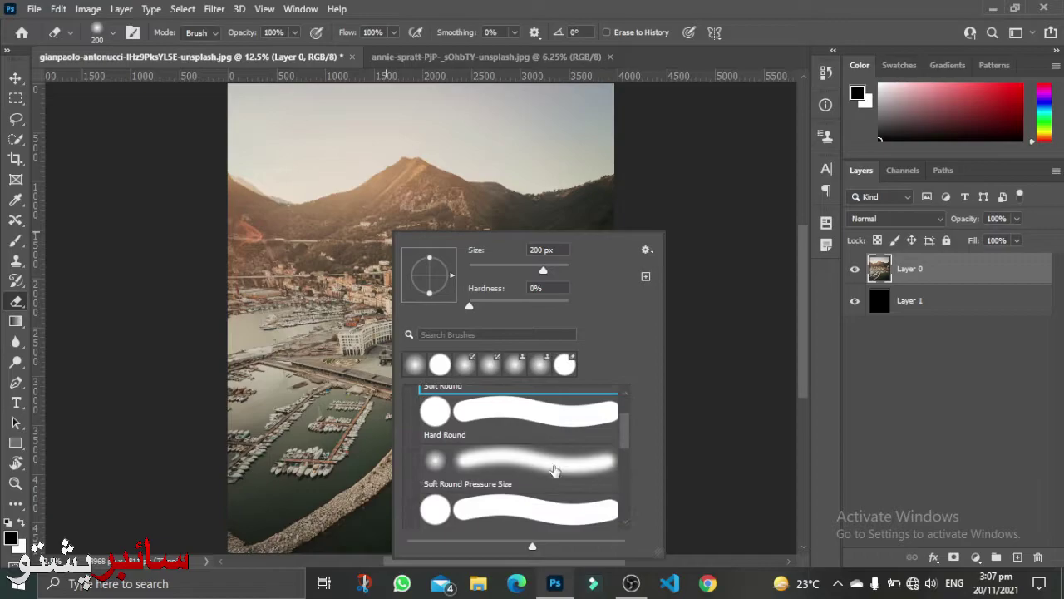
scroll(555, 475, "up", 5)
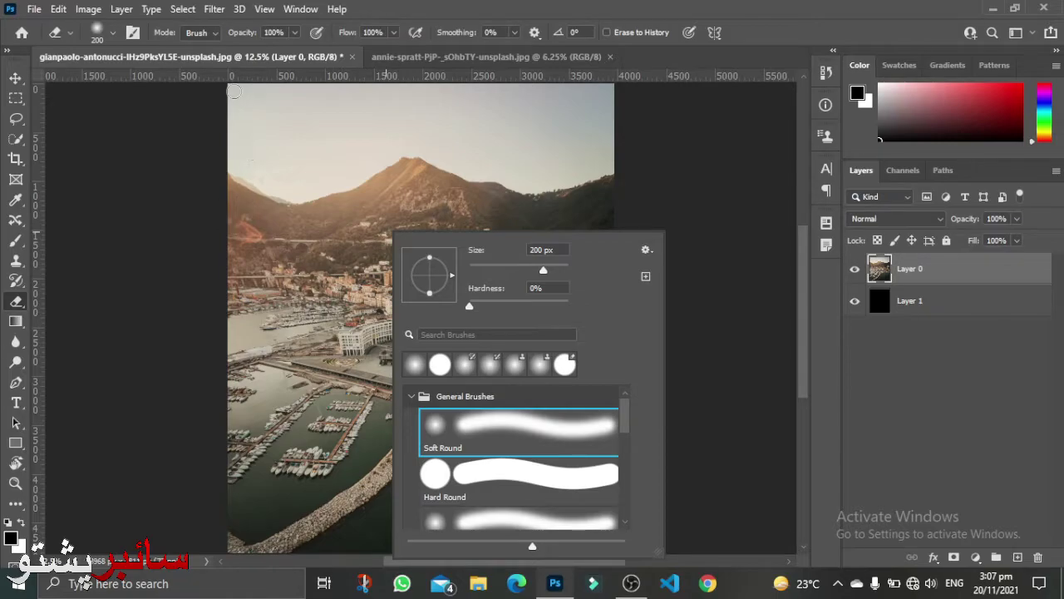
left_click(415, 364)
left_click(231, 89)
mouse_move(229, 90)
left_mouse_down()
mouse_move(270, 88)
mouse_move(230, 90)
mouse_move(346, 81)
mouse_move(303, 95)
mouse_move(477, 84)
mouse_move(622, 86)
mouse_move(448, 97)
mouse_move(640, 95)
left_mouse_up()
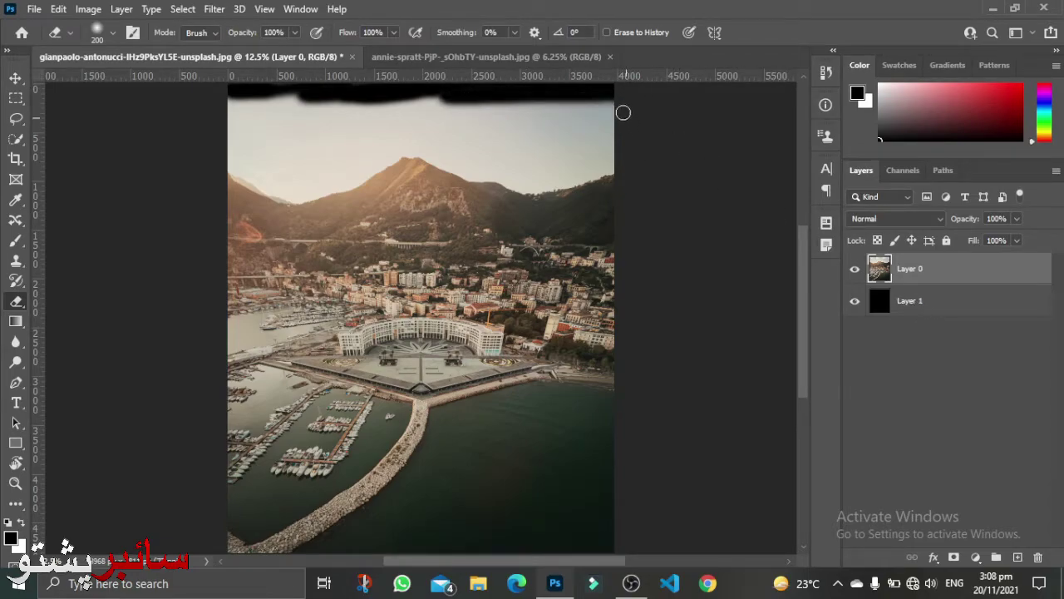
mouse_move(618, 102)
left_mouse_down()
mouse_move(548, 111)
mouse_move(625, 107)
mouse_move(401, 117)
mouse_move(643, 101)
mouse_move(212, 123)
mouse_move(354, 108)
mouse_move(225, 109)
mouse_move(344, 98)
mouse_move(224, 101)
mouse_move(489, 103)
left_mouse_up()
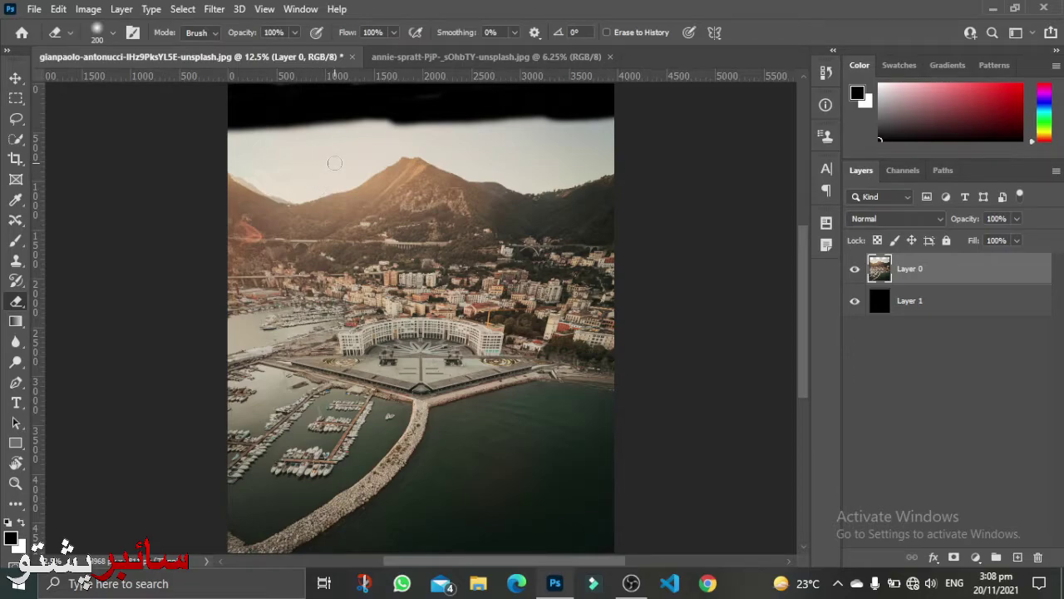
- Enlarge the eraser to 600 px and erase a wider band of sky down toward the mountain peak
key("bracketright")
key("bracketright")
key("bracketright")
key("bracketright")
key("bracketright")
key("bracketright")
key("bracketleft")
key("bracketright")
key("bracketright")
key("bracketleft")
key("bracketright")
key("bracketright")
mouse_move(329, 141)
left_mouse_down()
mouse_move(232, 137)
mouse_move(330, 133)
mouse_move(214, 137)
mouse_move(428, 119)
mouse_move(657, 119)
left_mouse_up()
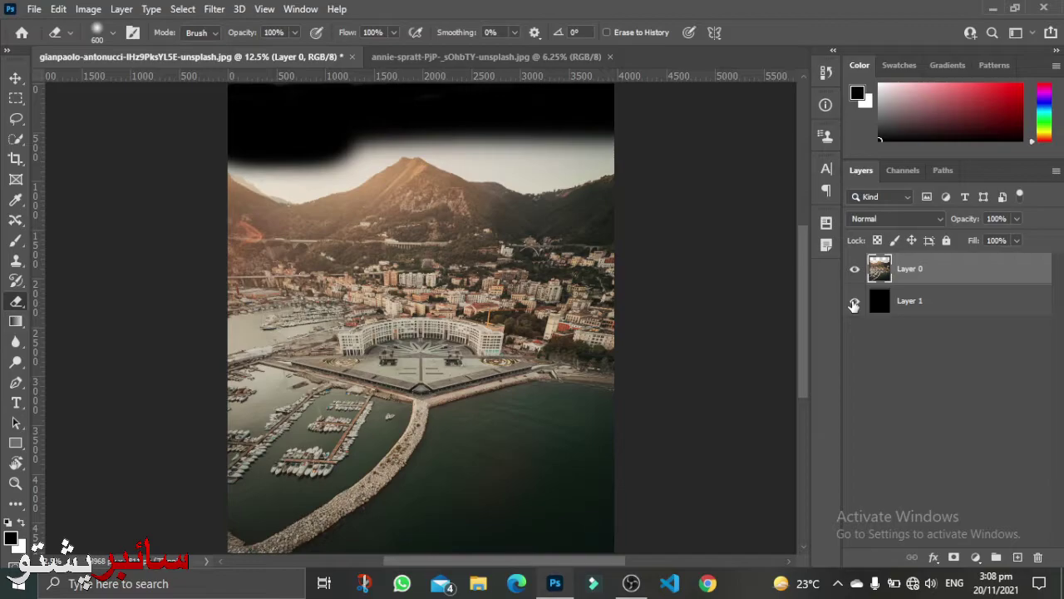
- Erase the remaining sky down to the mountain ridge, checking it with the black layer hidden and then shown
left_click(854, 304)
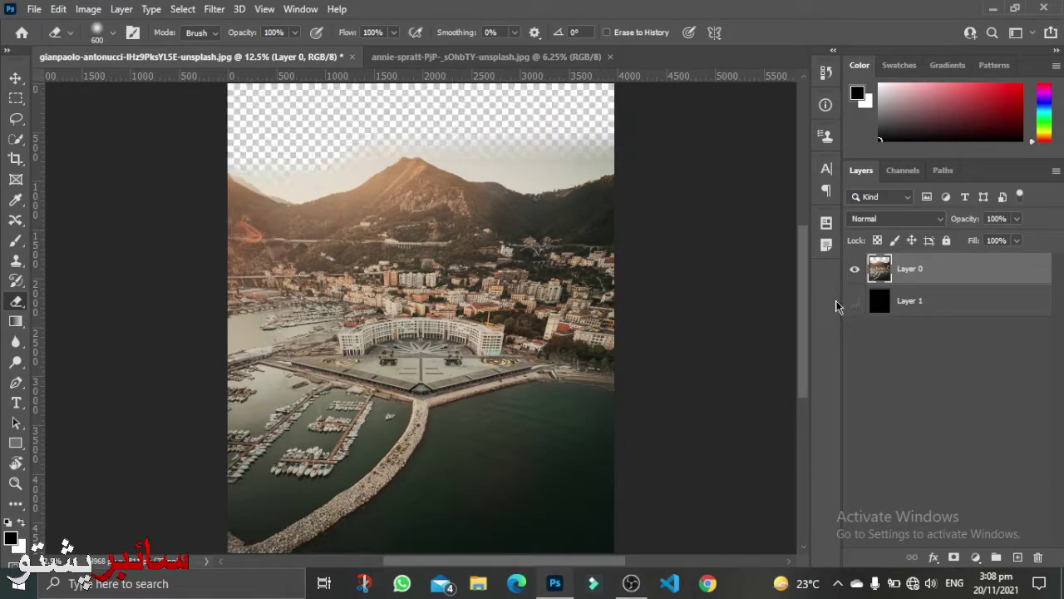
mouse_move(496, 114)
left_mouse_down()
mouse_move(511, 143)
mouse_move(607, 138)
mouse_move(533, 154)
mouse_move(548, 155)
mouse_move(597, 144)
mouse_move(522, 152)
mouse_move(442, 132)
mouse_move(477, 152)
mouse_move(444, 142)
mouse_move(243, 158)
mouse_move(316, 166)
mouse_move(351, 156)
mouse_move(286, 156)
mouse_move(309, 163)
mouse_move(444, 133)
mouse_move(505, 138)
left_mouse_up()
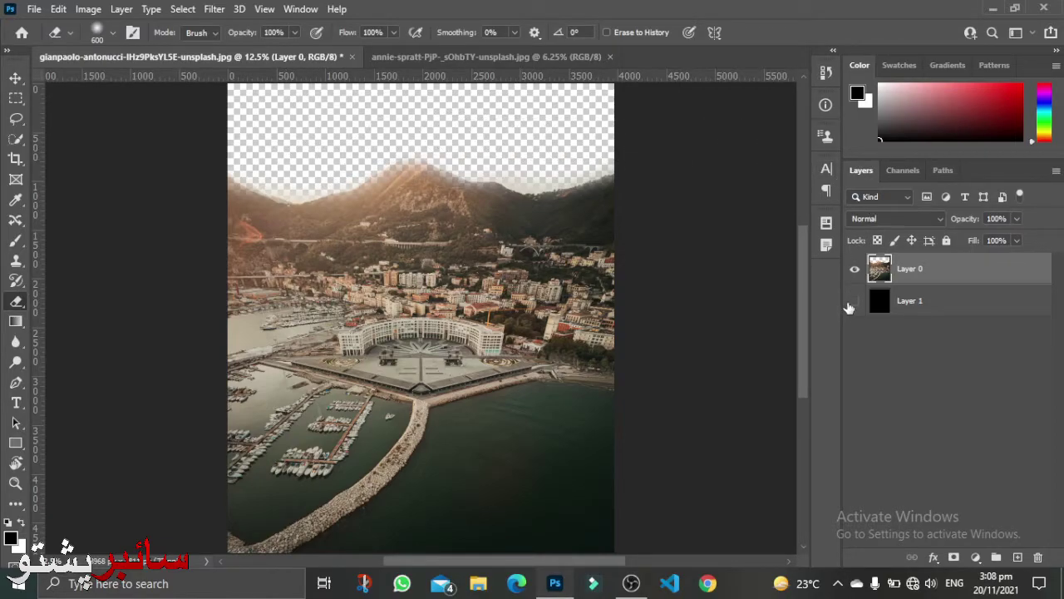
left_click(855, 301)
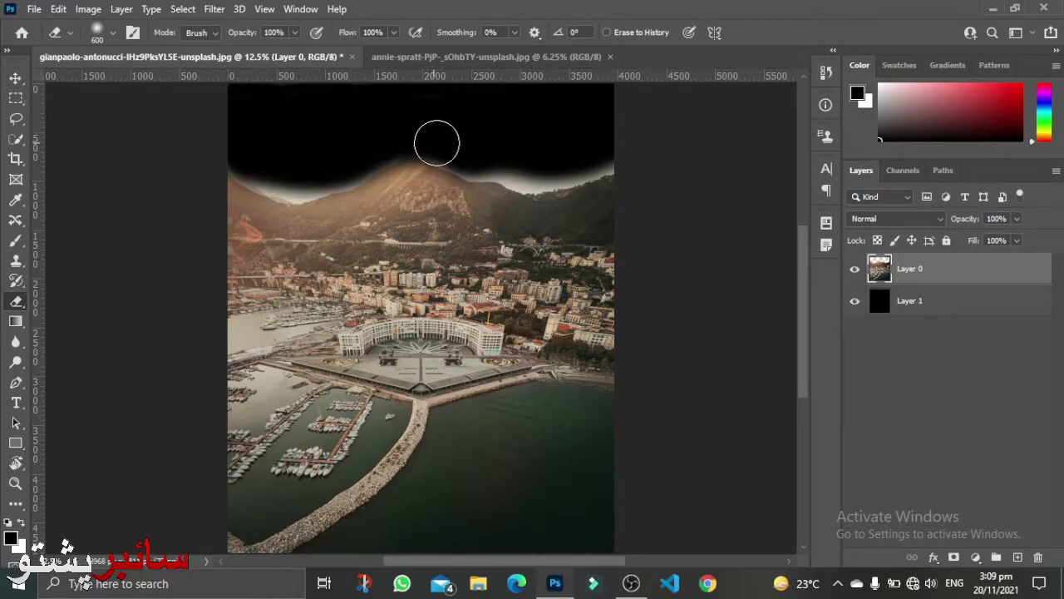
mouse_move(482, 153)
left_mouse_down()
mouse_move(606, 150)
mouse_move(491, 155)
left_mouse_up()
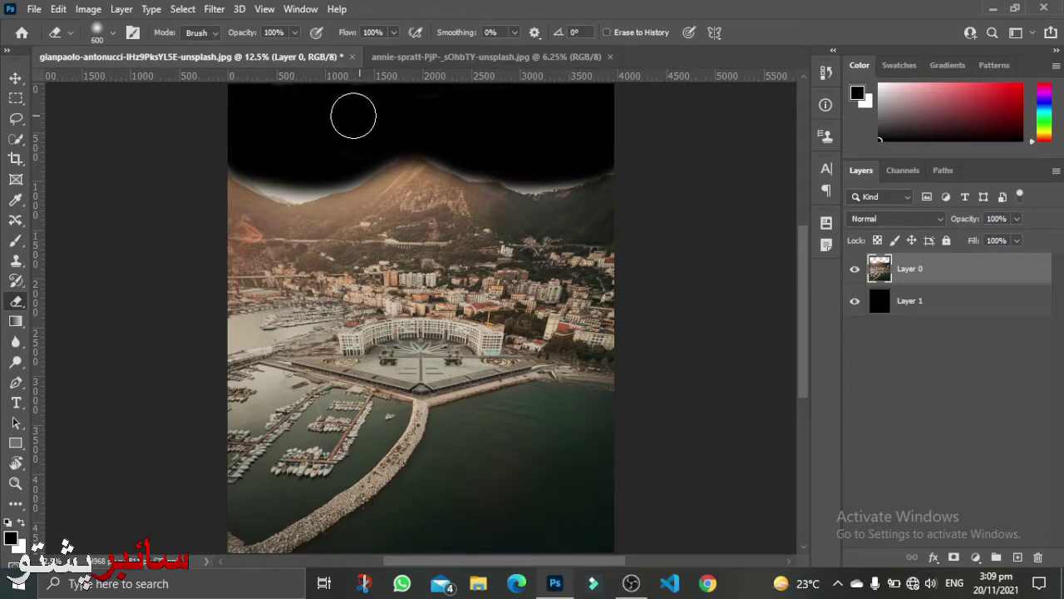
mouse_move(310, 150)
left_mouse_down()
mouse_move(299, 178)
mouse_move(263, 163)
mouse_move(286, 178)
mouse_move(340, 167)
mouse_move(294, 167)
mouse_move(328, 172)
mouse_move(405, 139)
mouse_move(460, 141)
mouse_move(569, 160)
mouse_move(607, 185)
left_mouse_up()
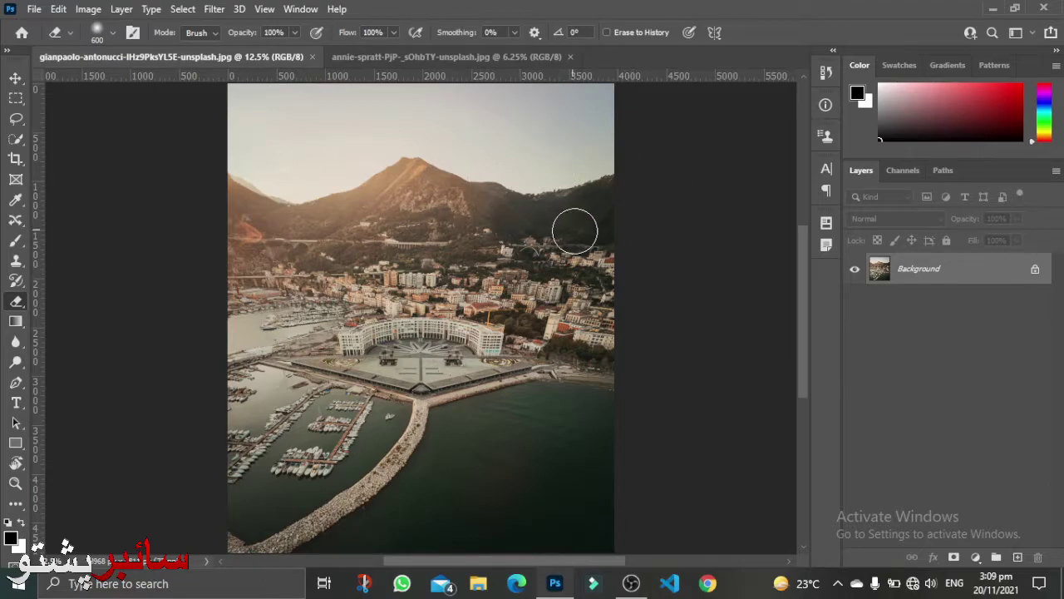
- Unlock the Background layer and activate the Background Eraser Tool
left_click(1037, 271)
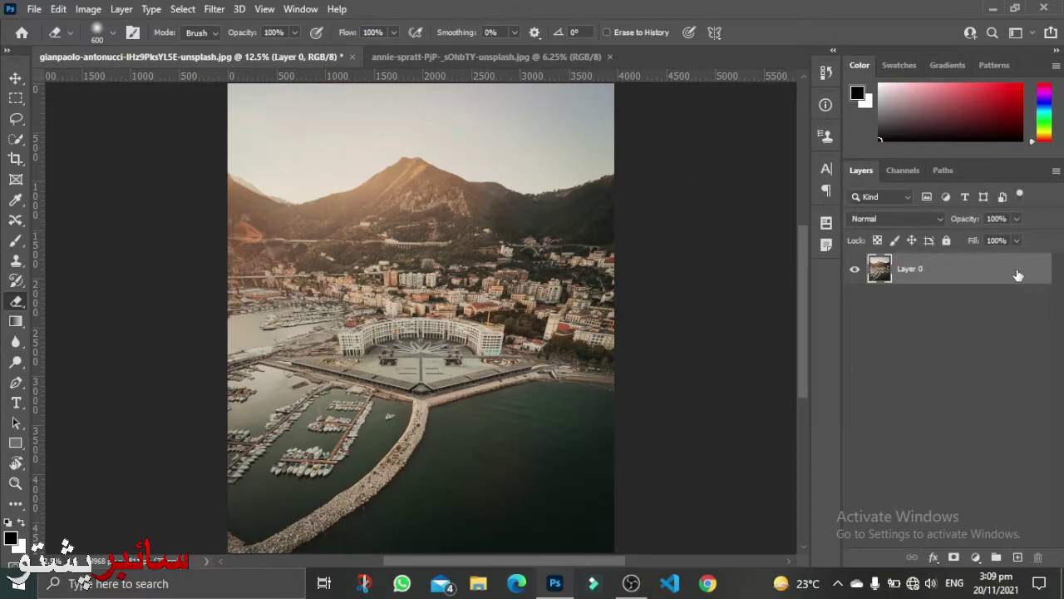
right_click(21, 305)
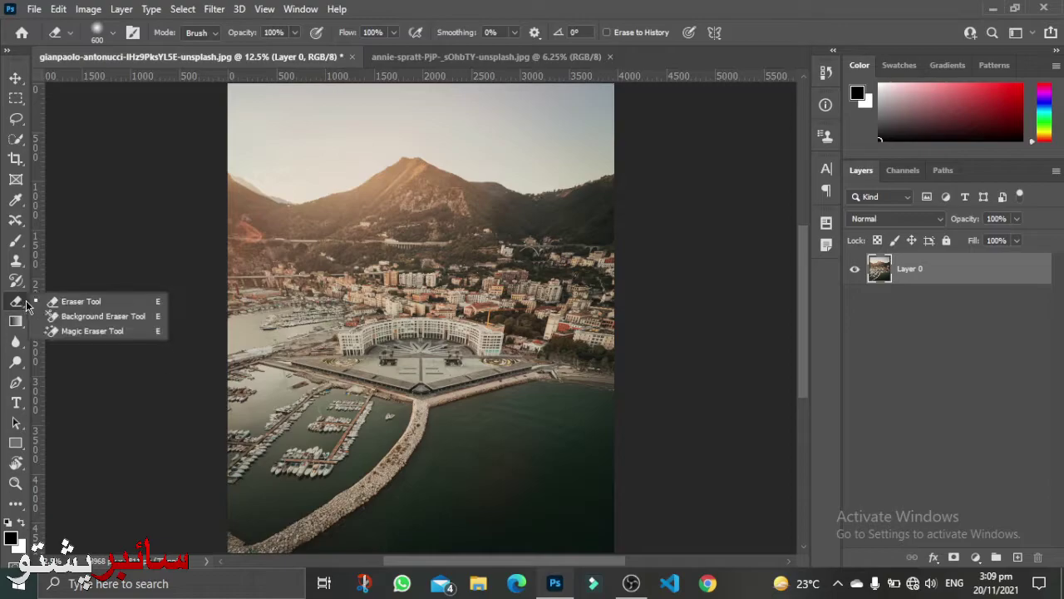
left_click(103, 316)
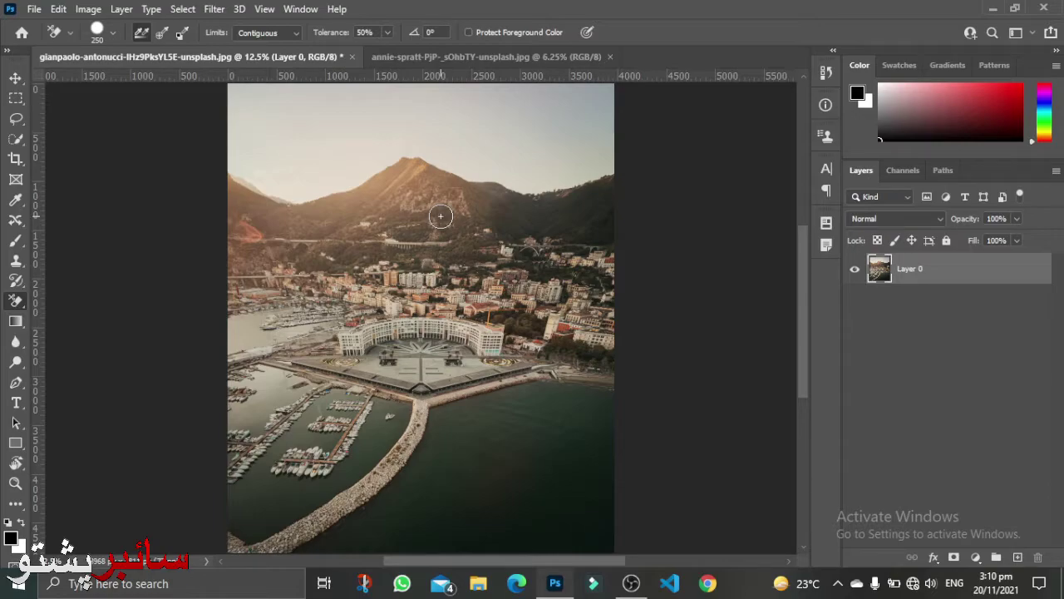
- Try erasing the sky along the right-hand ridge with the 250 px Background Eraser at 50% tolerance, then undo it
key("z")
left_click(612, 170)
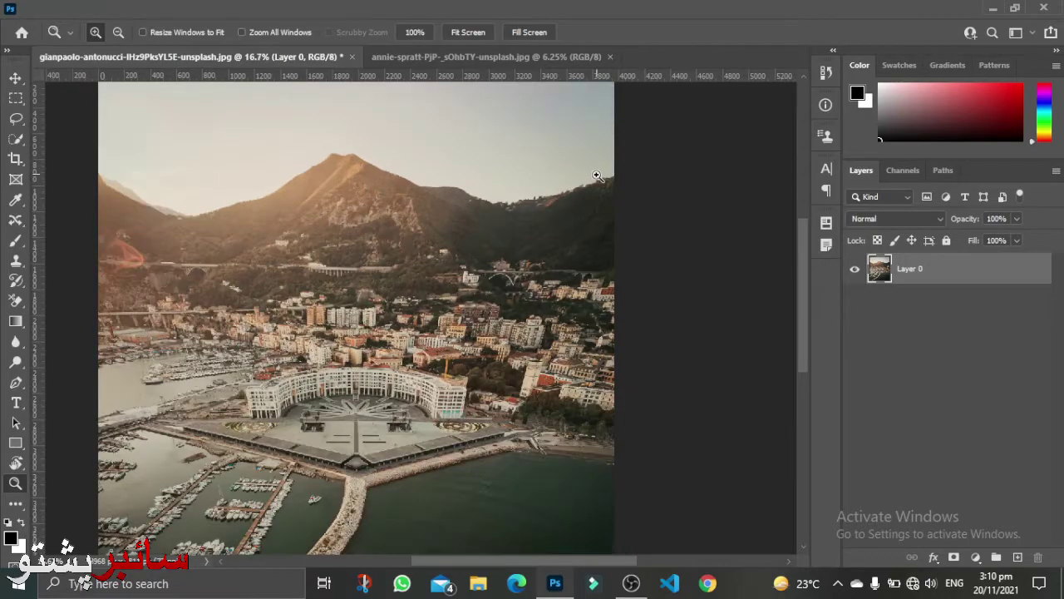
left_click(593, 183)
left_click(573, 219)
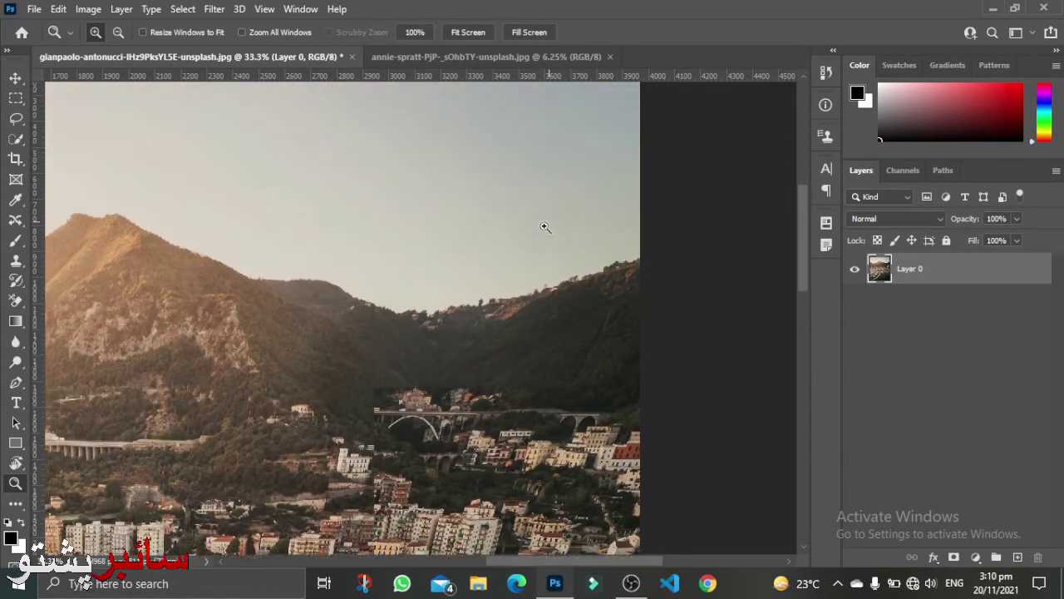
left_click(547, 224)
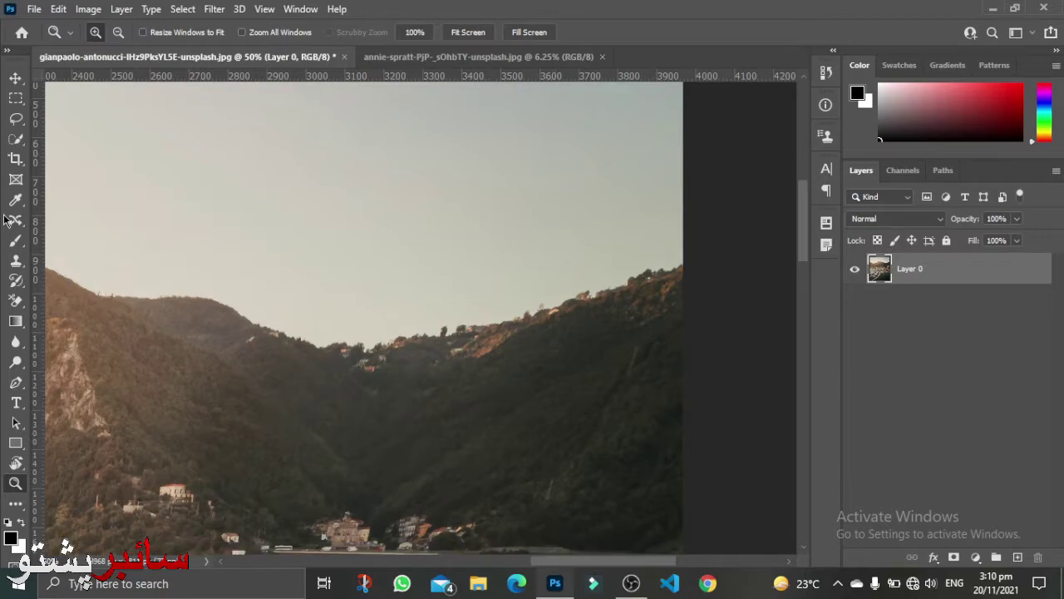
left_click(15, 301)
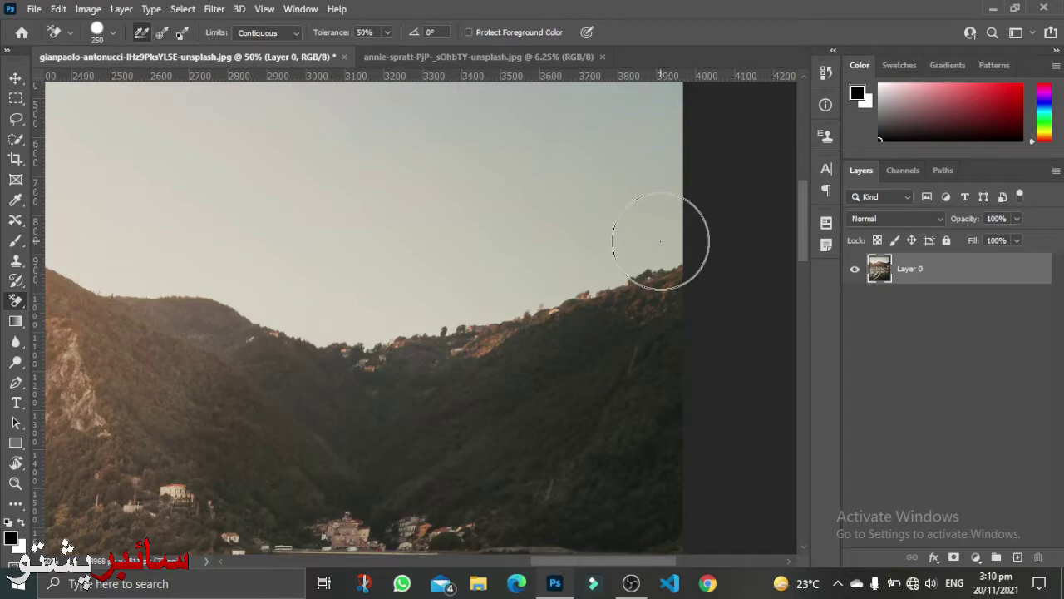
left_click(661, 241)
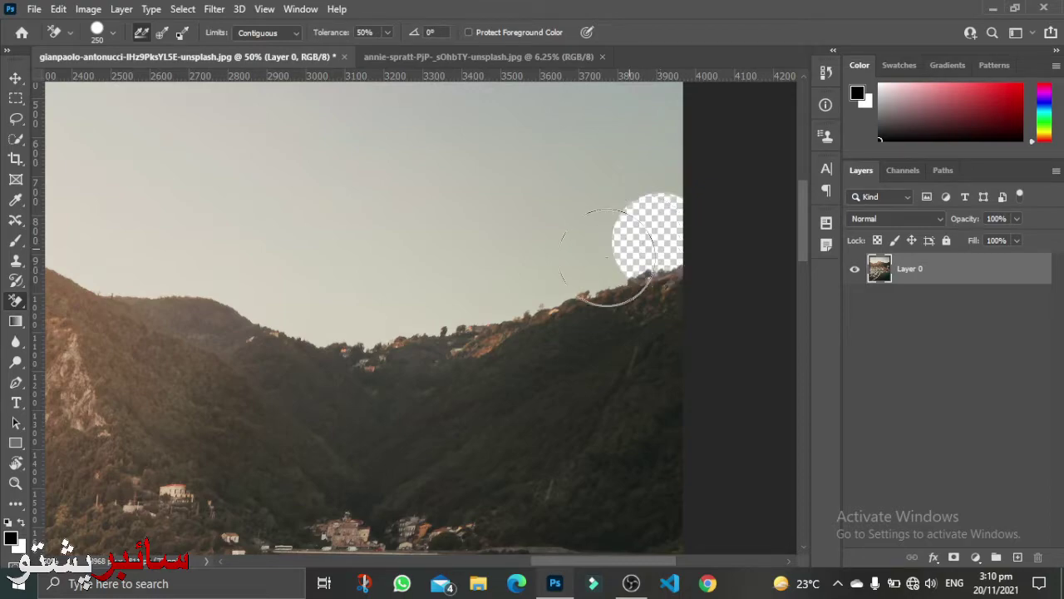
mouse_move(607, 255)
left_mouse_down()
mouse_move(511, 256)
mouse_move(400, 316)
mouse_move(353, 324)
mouse_move(346, 344)
left_mouse_up()
mouse_move(411, 350)
left_mouse_down()
mouse_move(532, 348)
mouse_move(589, 326)
left_mouse_up()
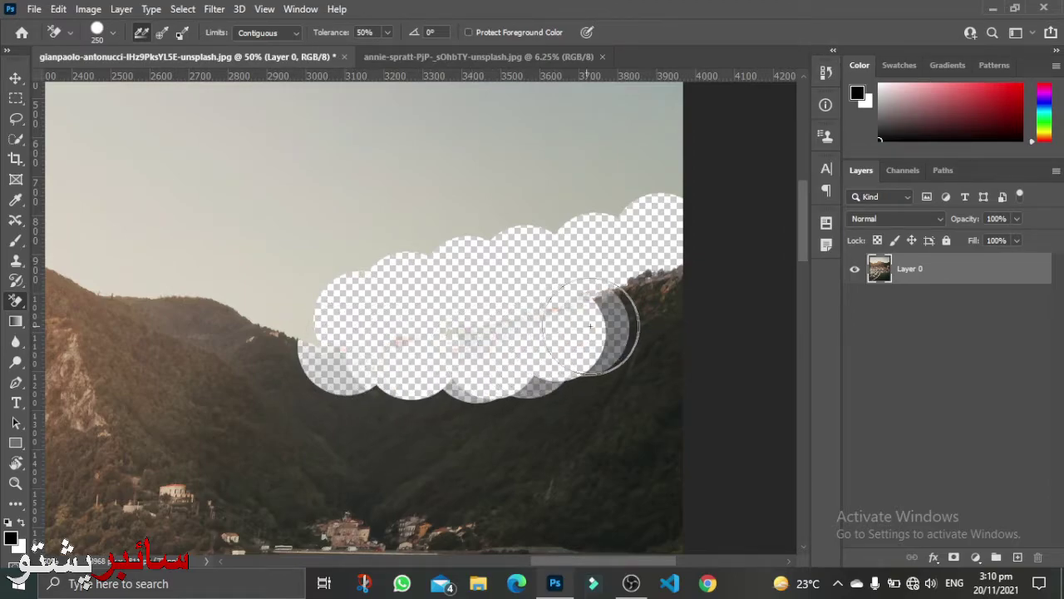
key("ctrl+z")
- Set the Background Eraser to 34% hardness and 17% spacing, with sampling set to Once
right_click(470, 271)
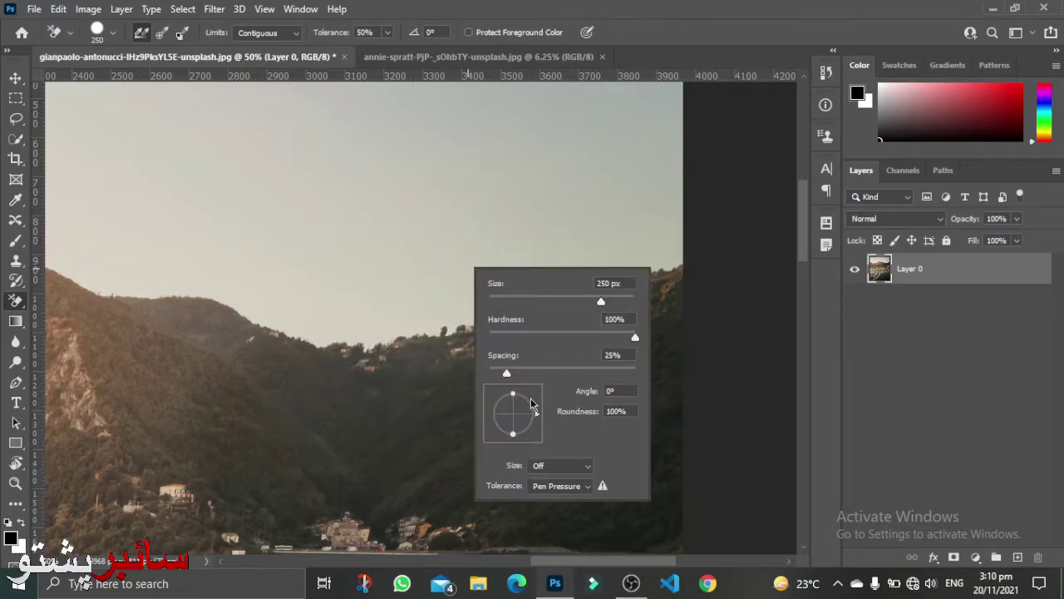
mouse_move(635, 337)
left_mouse_down()
mouse_move(521, 339)
mouse_move(541, 340)
left_mouse_up()
left_click_drag(506, 373, 500, 372)
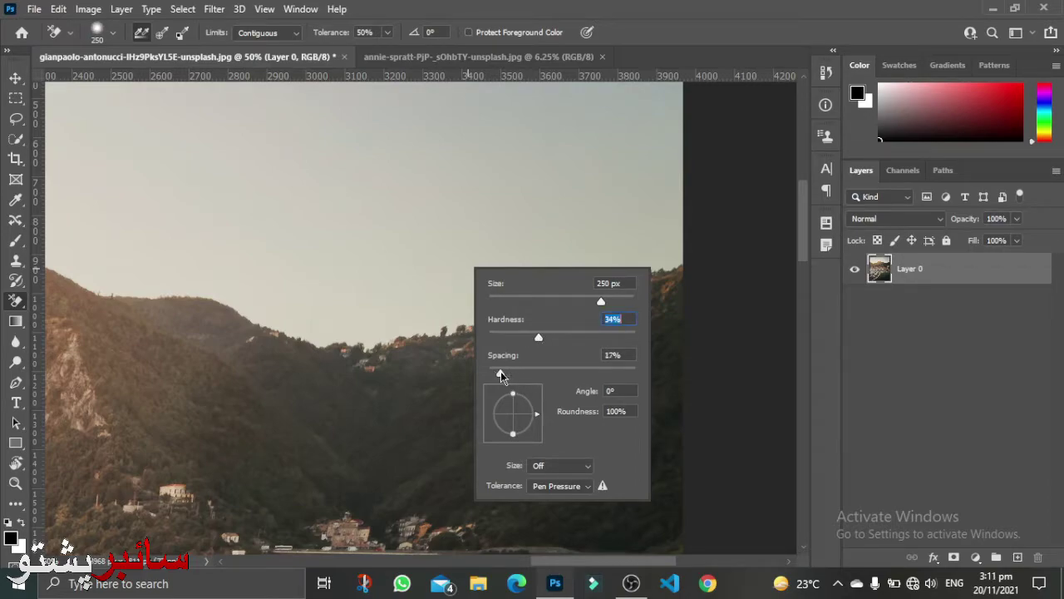
left_click(160, 37)
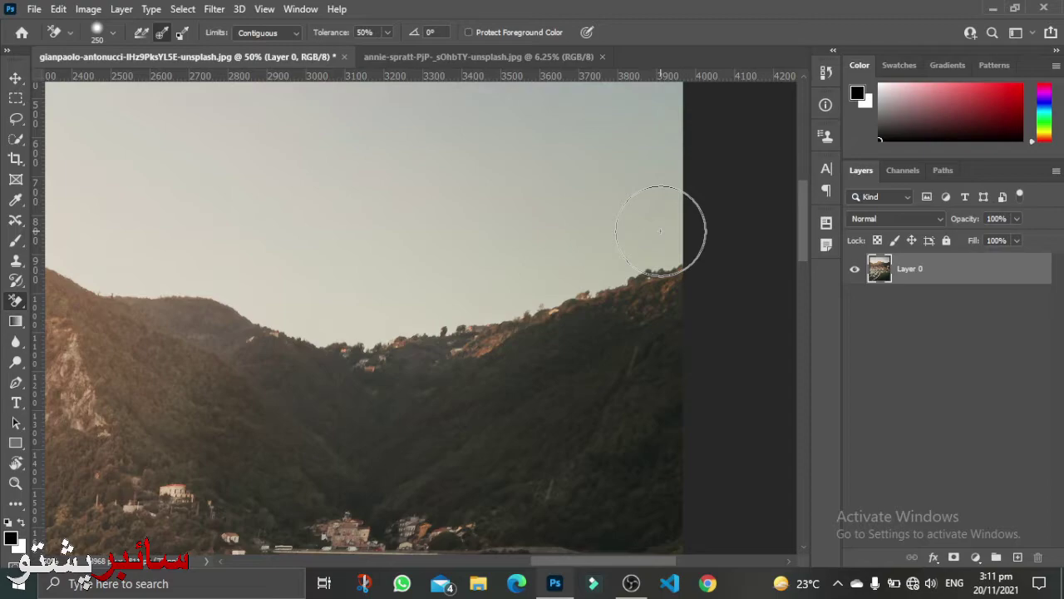
- Try erasing the sky above the valley ridge with the softened Background Eraser at 50% tolerance, then undo the strokes
mouse_move(660, 230)
left_mouse_down()
mouse_move(599, 245)
mouse_move(526, 289)
mouse_move(443, 298)
left_mouse_up()
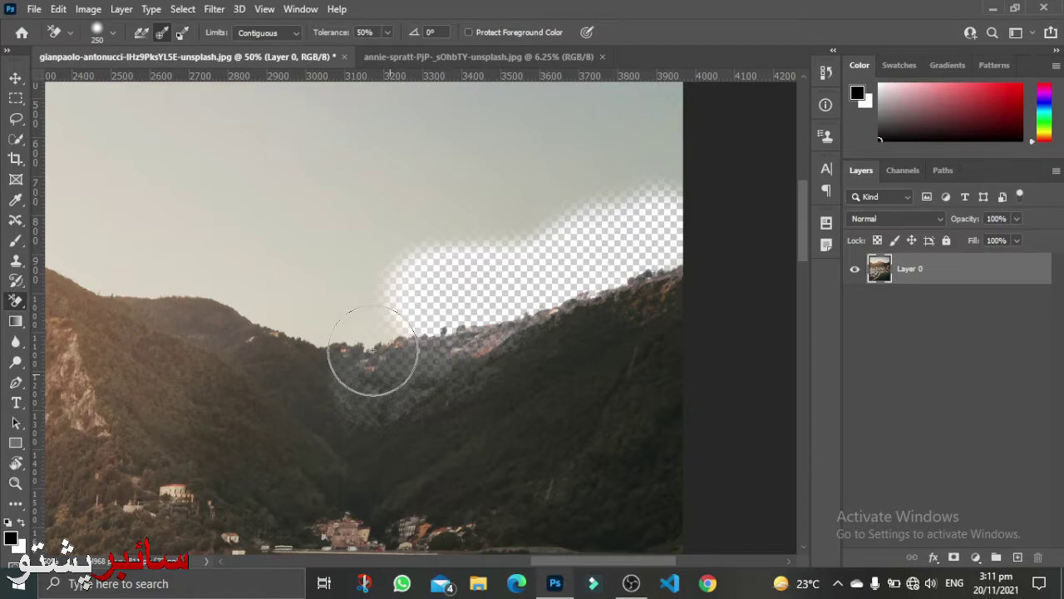
mouse_move(371, 352)
left_mouse_down()
mouse_move(614, 194)
mouse_move(611, 289)
left_mouse_up()
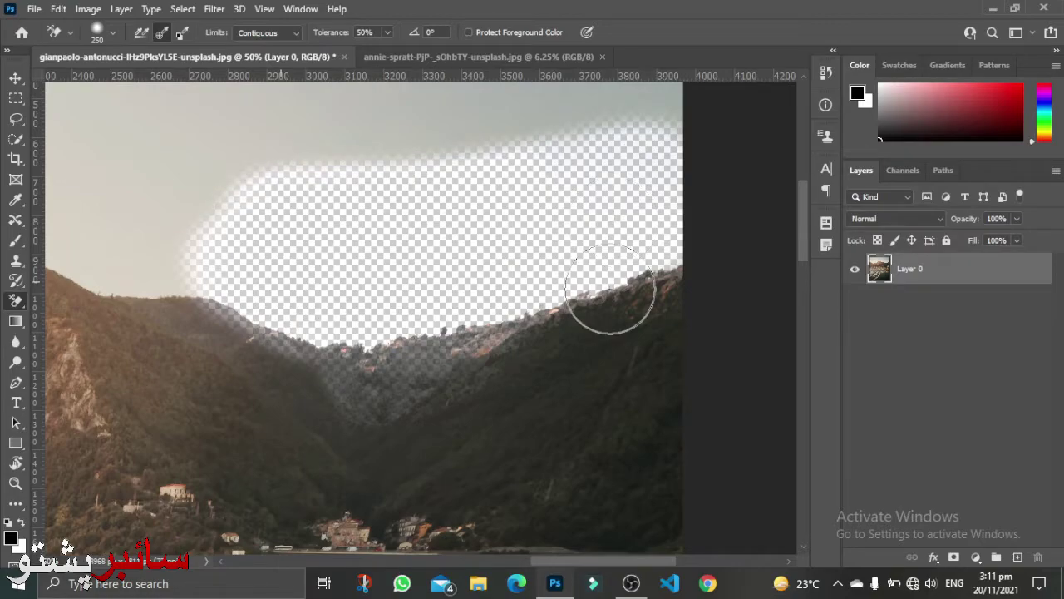
left_click(386, 34)
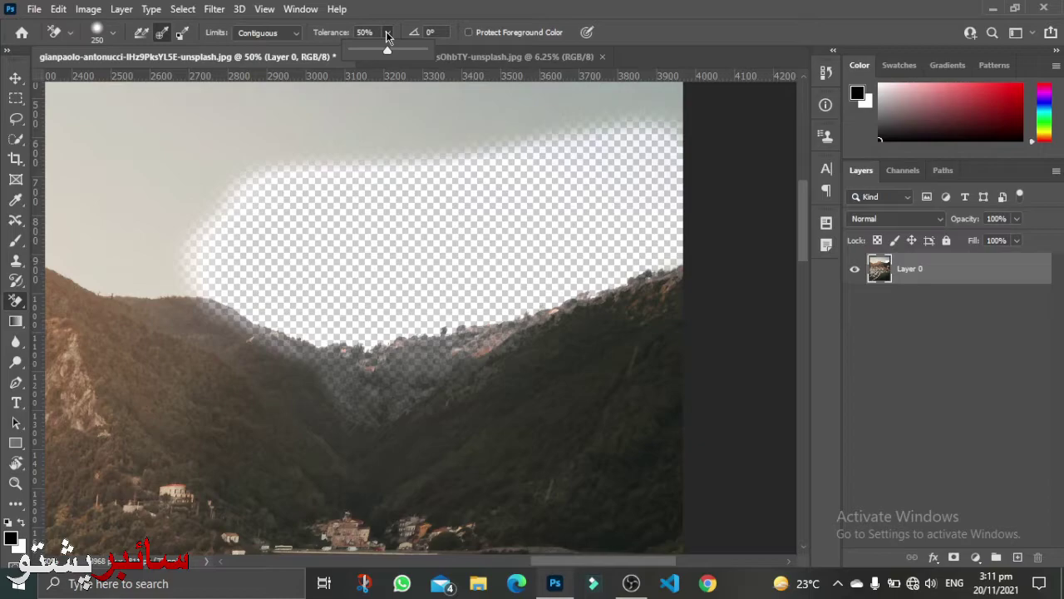
left_click(388, 37)
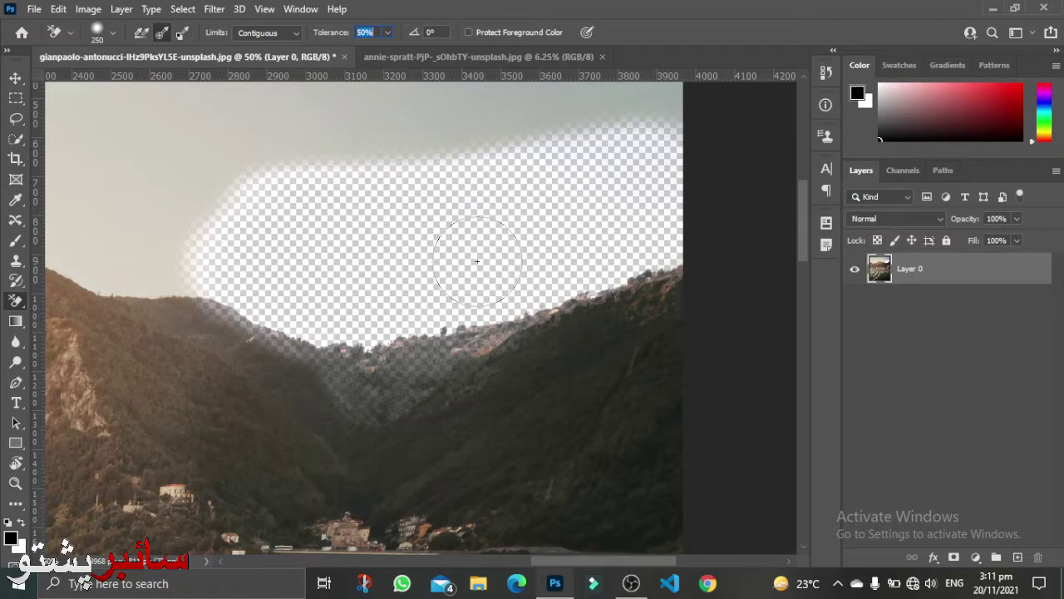
key("ctrl+z")
- Set the Background Eraser's tolerance to 36%
left_click(386, 34)
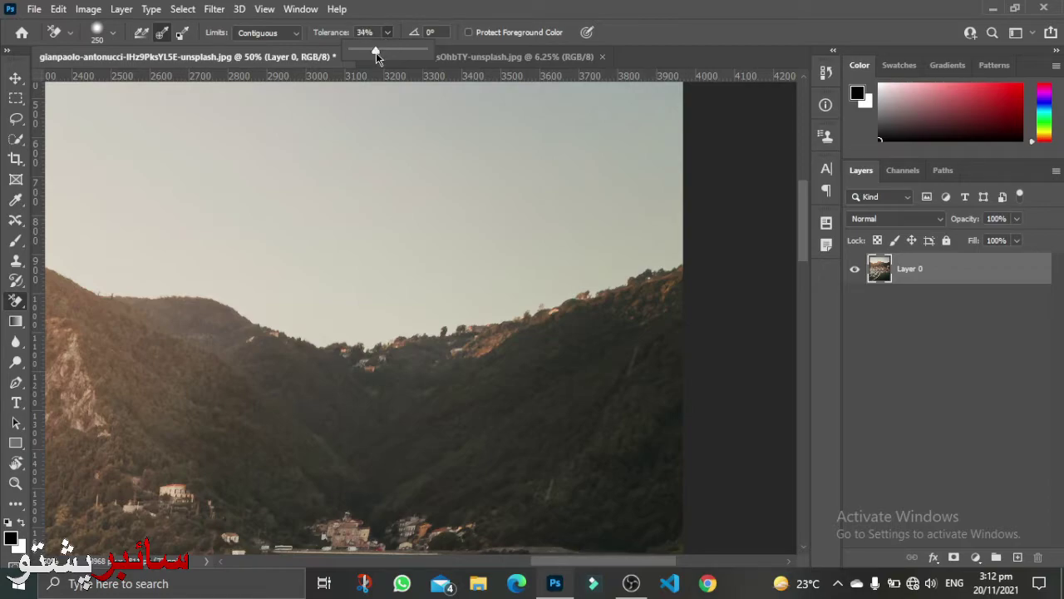
left_click_drag(376, 52, 377, 52)
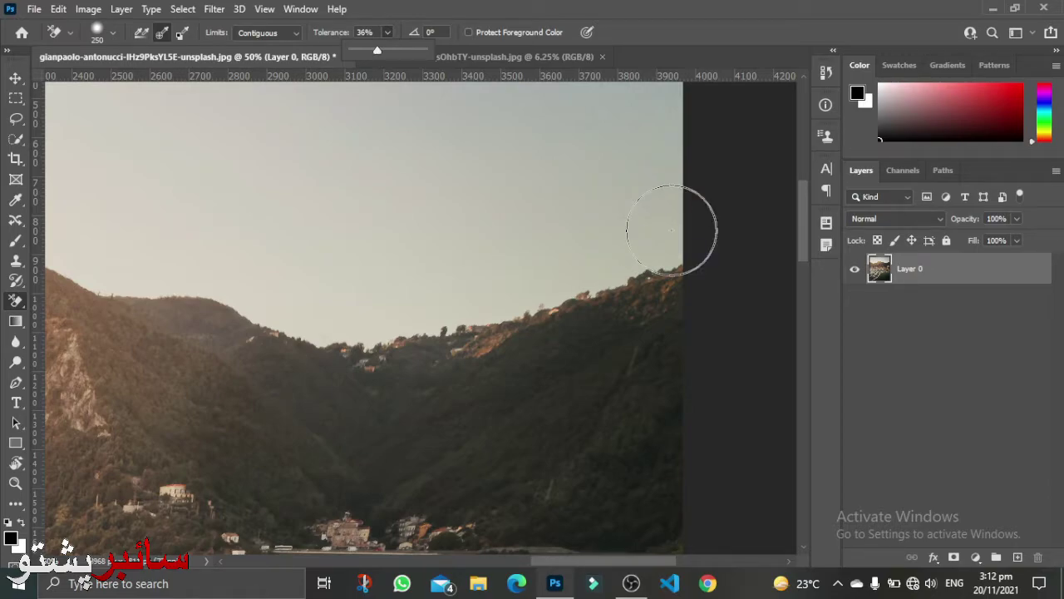
- Try erasing the sky along the valley ridge with the Background Eraser at 36% tolerance, then undo the strokes
left_click_drag(672, 230, 471, 309)
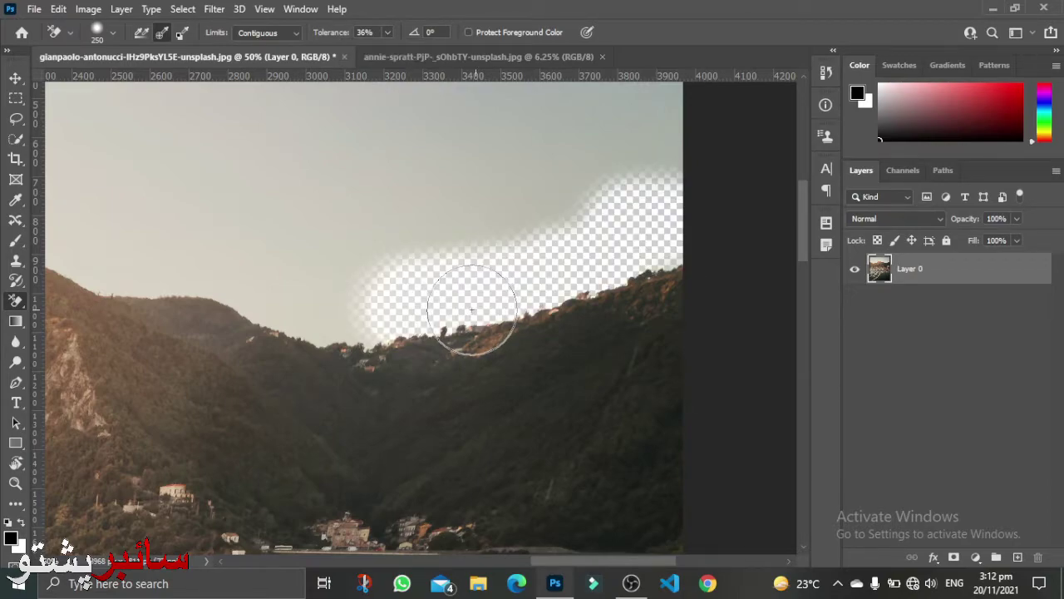
left_click_drag(472, 310, 408, 332)
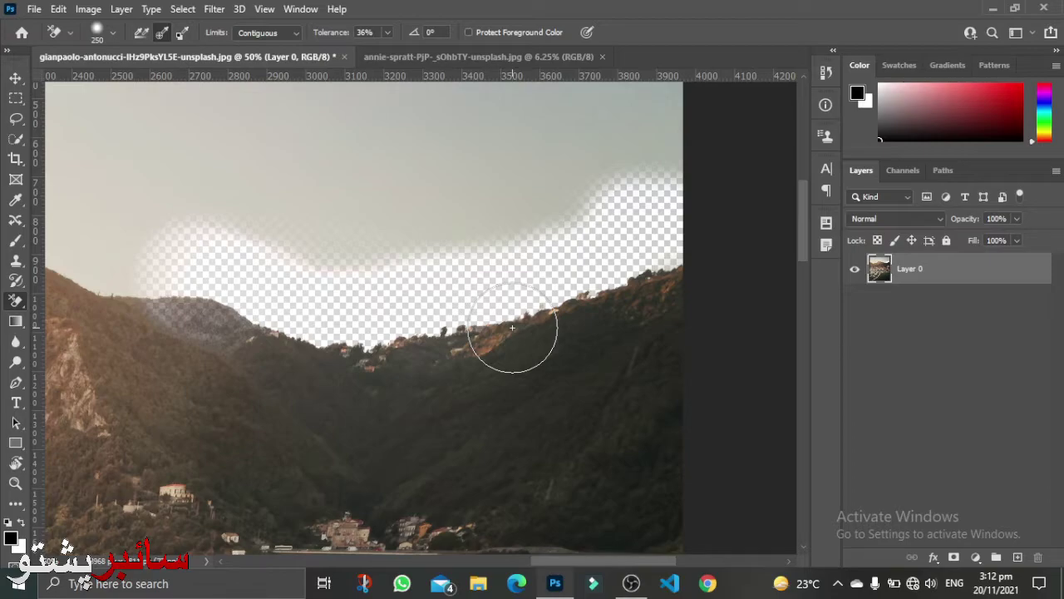
key("ctrl+z")
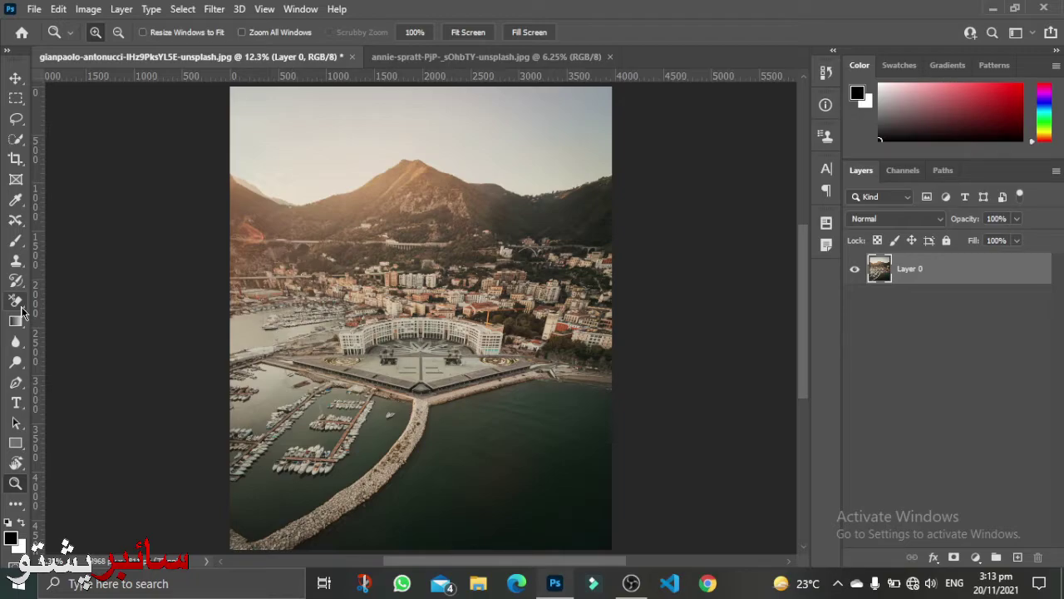
- Erase the whole sky above the mountains with the Magic Eraser at tolerance 32, with contiguous and anti-alias enabled
left_click(18, 305)
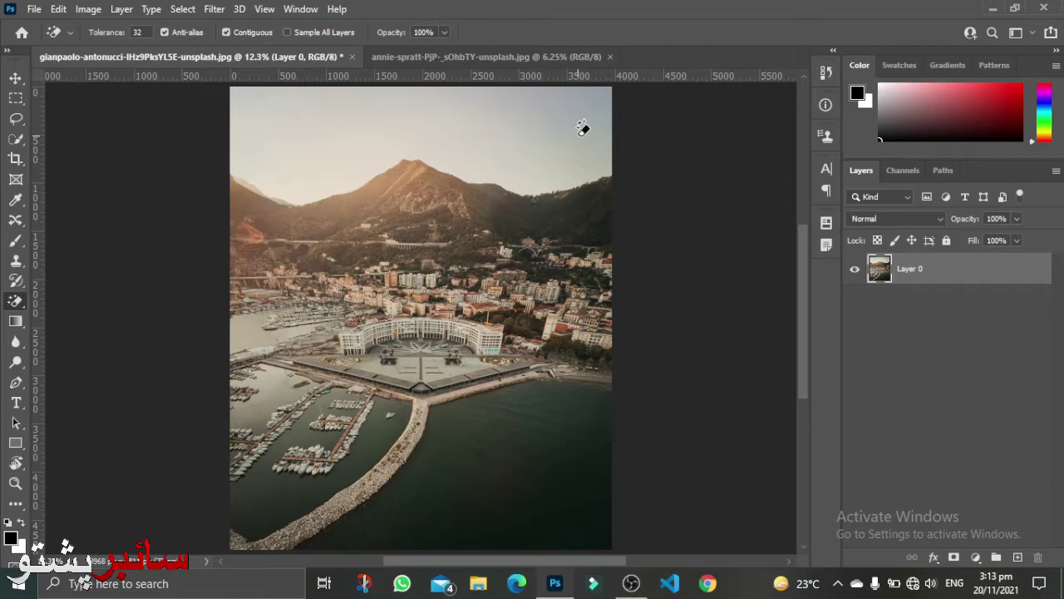
left_click(523, 117)
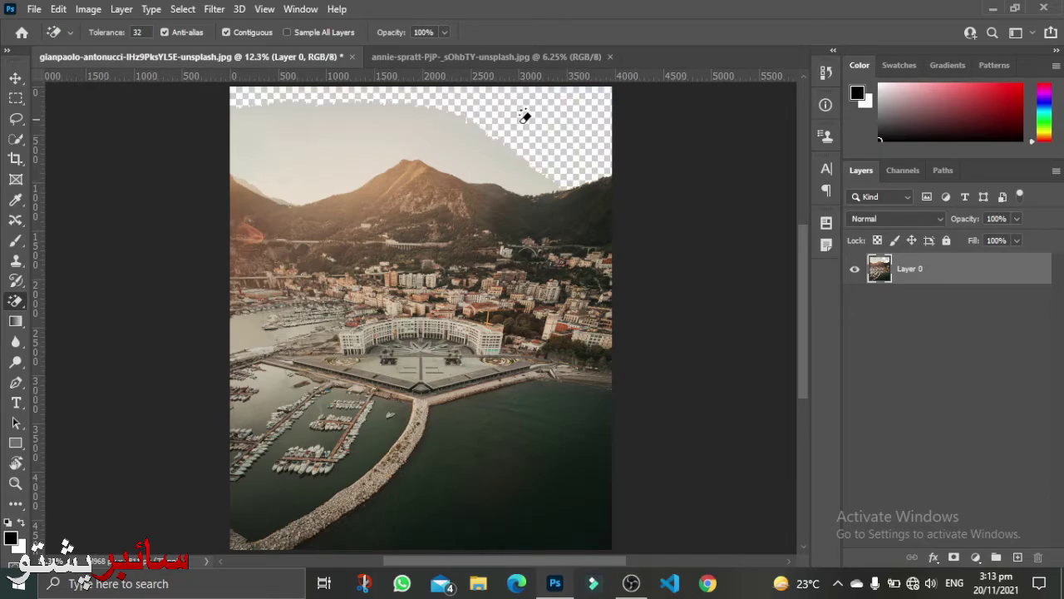
left_click(375, 143)
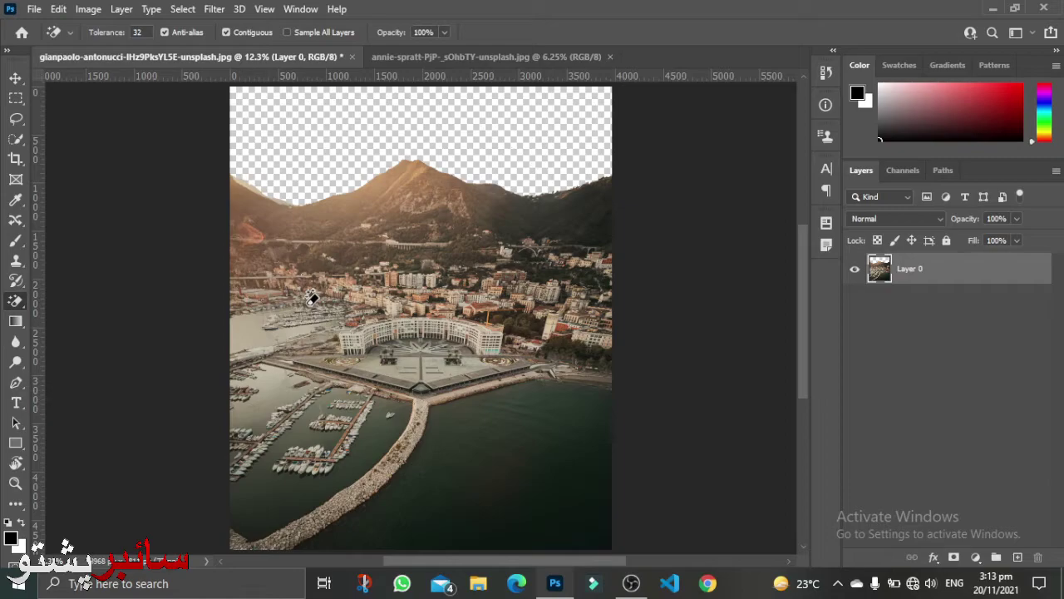
- Erase the dark open water to the right of the stone breakwater with the Magic Eraser at tolerance 32
left_click(541, 510)
scroll(457, 424, "down", 1)
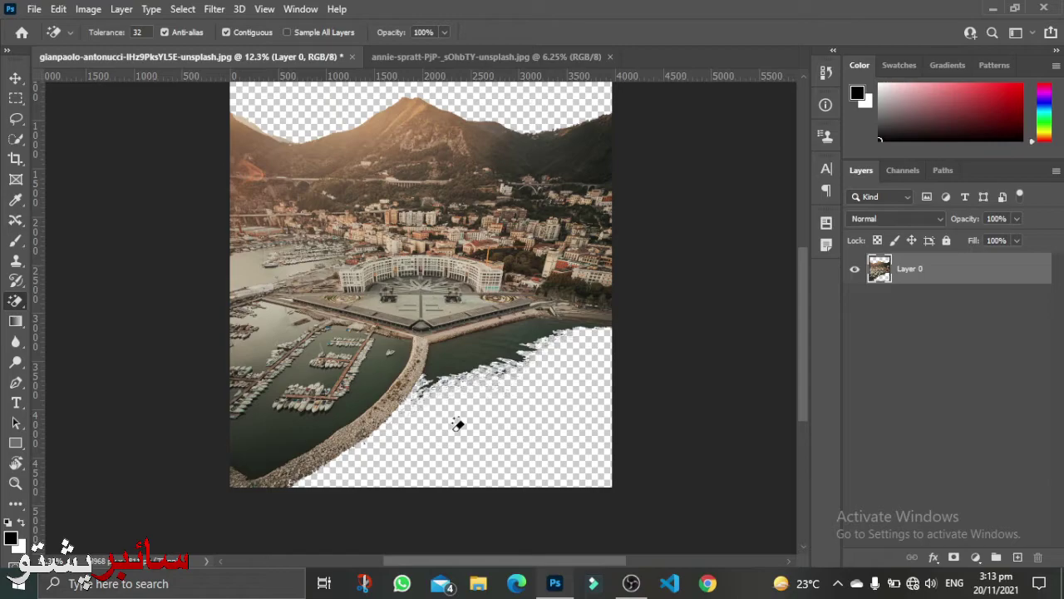
left_click(501, 348)
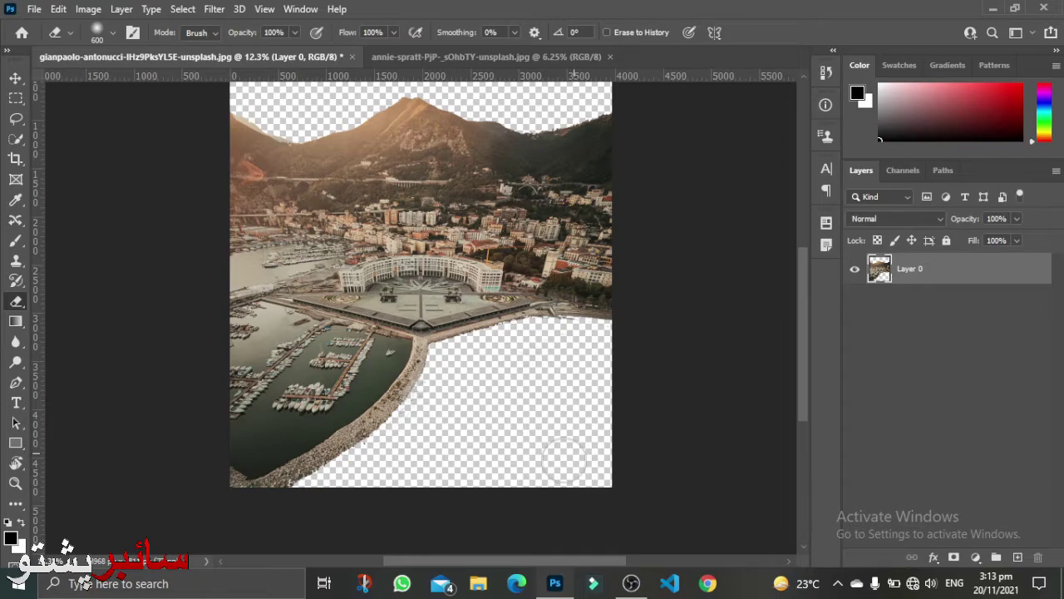
- Erase the pale sky in the sheep photo with the Magic Eraser at tolerance 32, then return to the city photo
key("z")
key("ctrl+Tab")
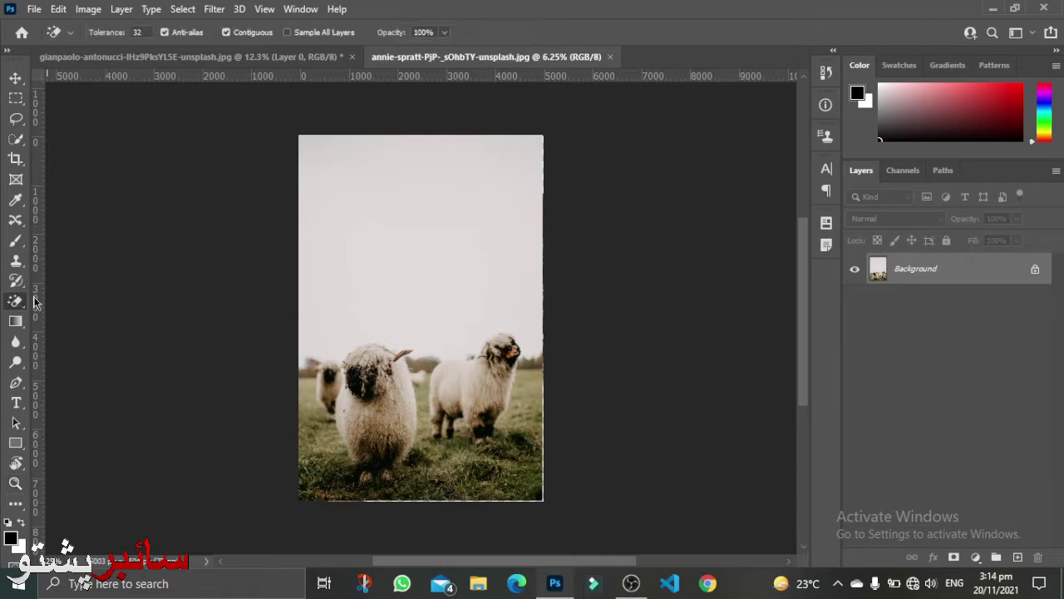
right_click(23, 302)
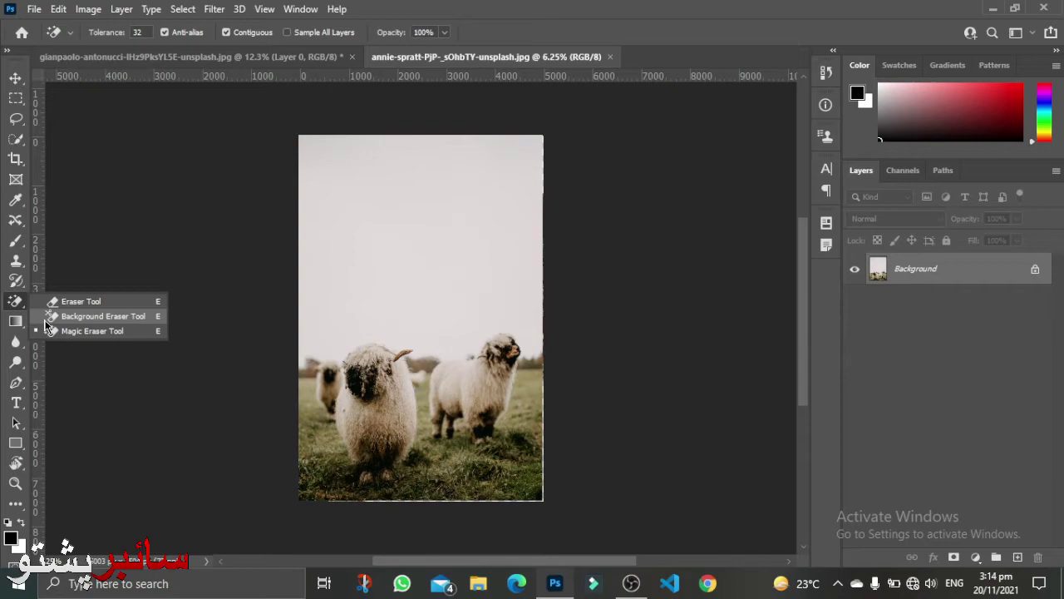
left_click(83, 331)
left_click(362, 225)
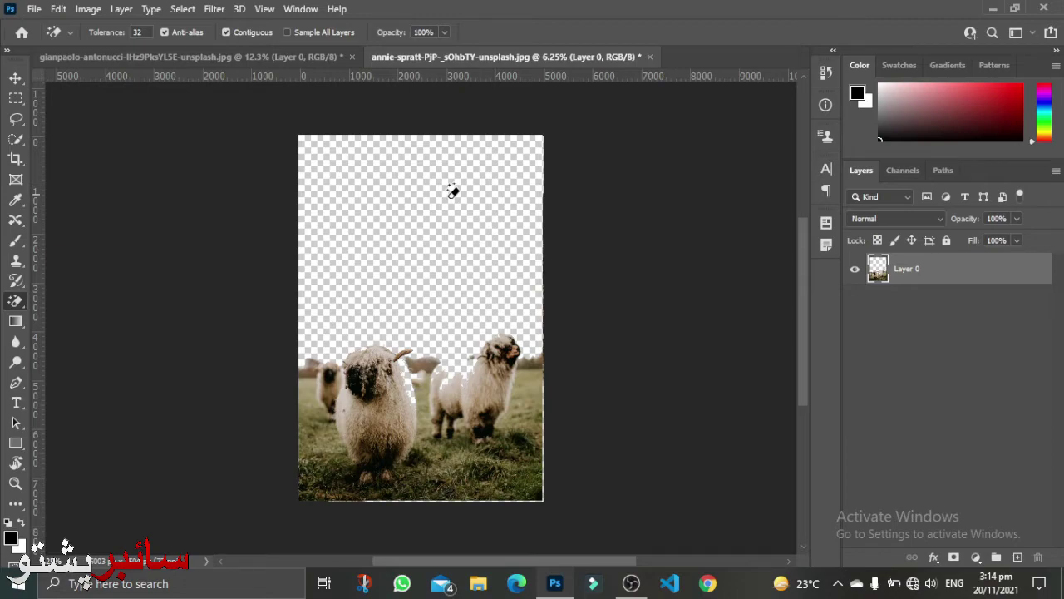
key("ctrl+Tab")
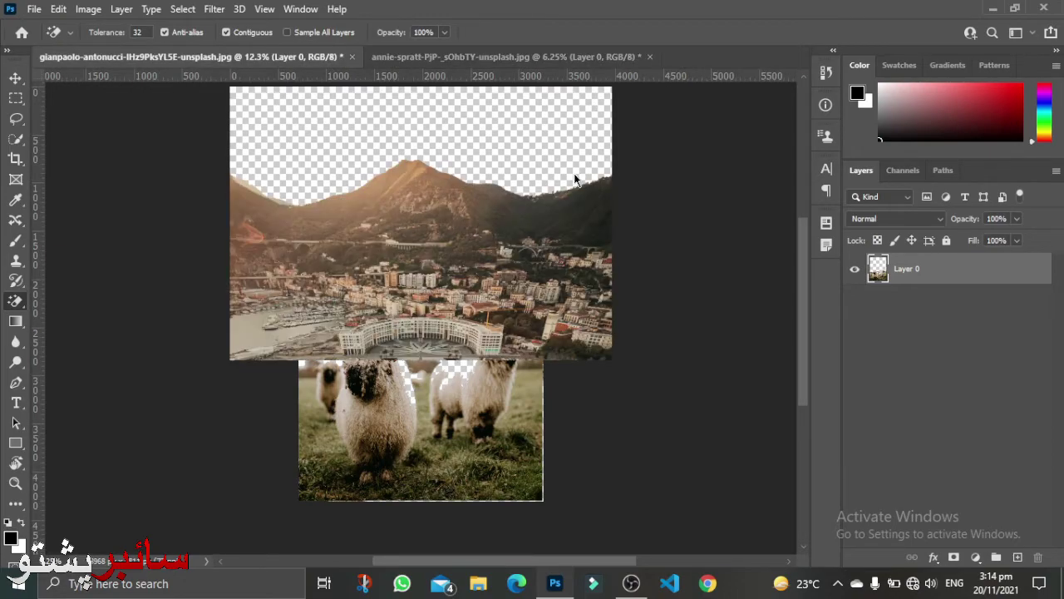